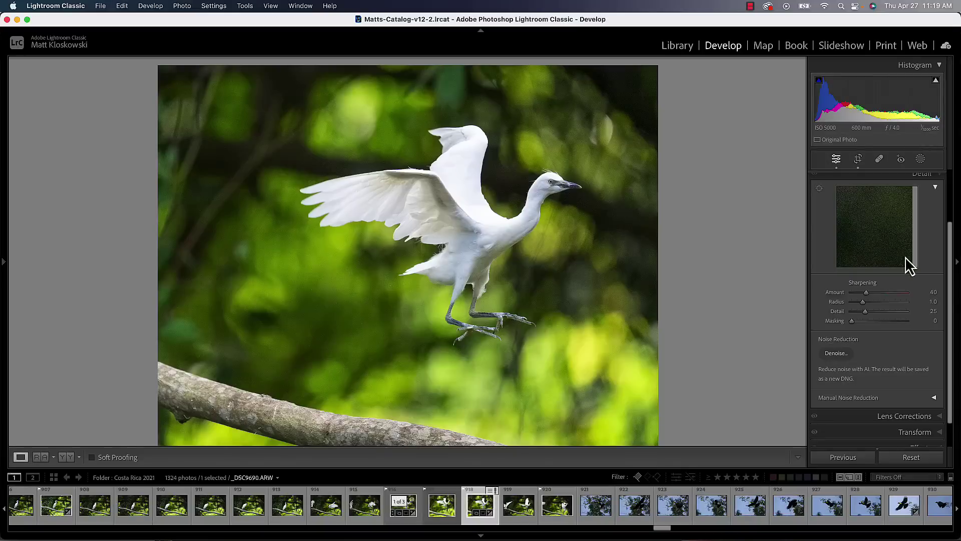
Paint a trial Brush mask stroke on the egret photo from the Masking tools.
scroll(906, 266, down, 3)
scroll(905, 279, up, 3)
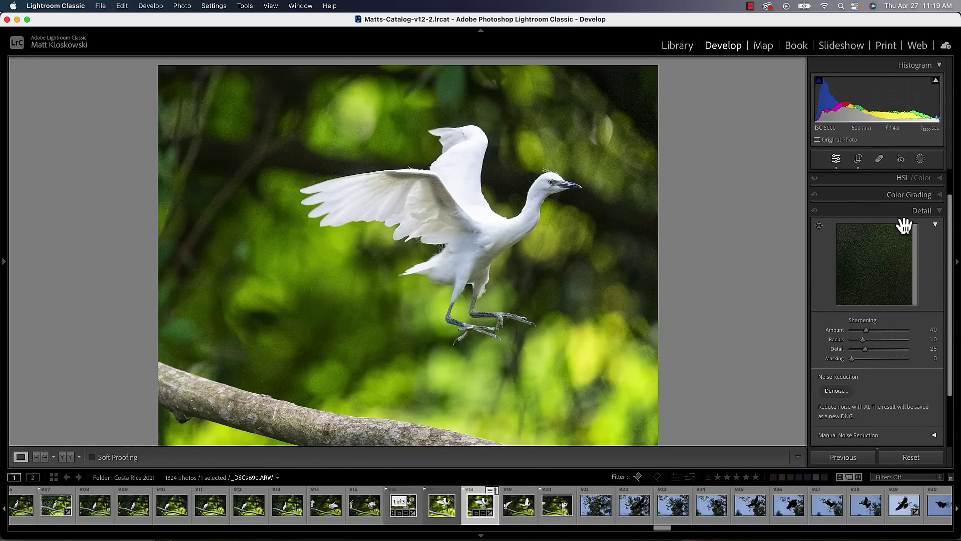
scroll(898, 310, down, 1)
scroll(898, 311, down, 1)
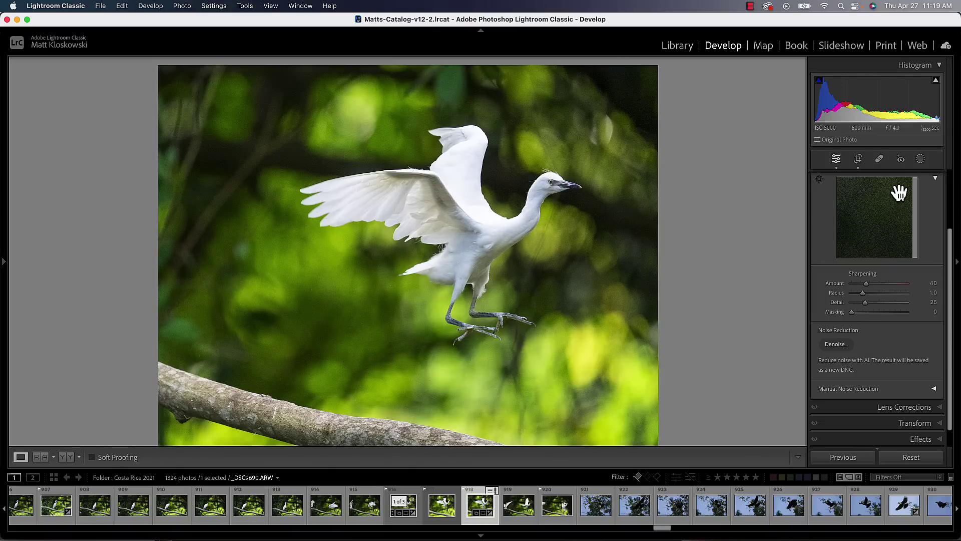
click(920, 159)
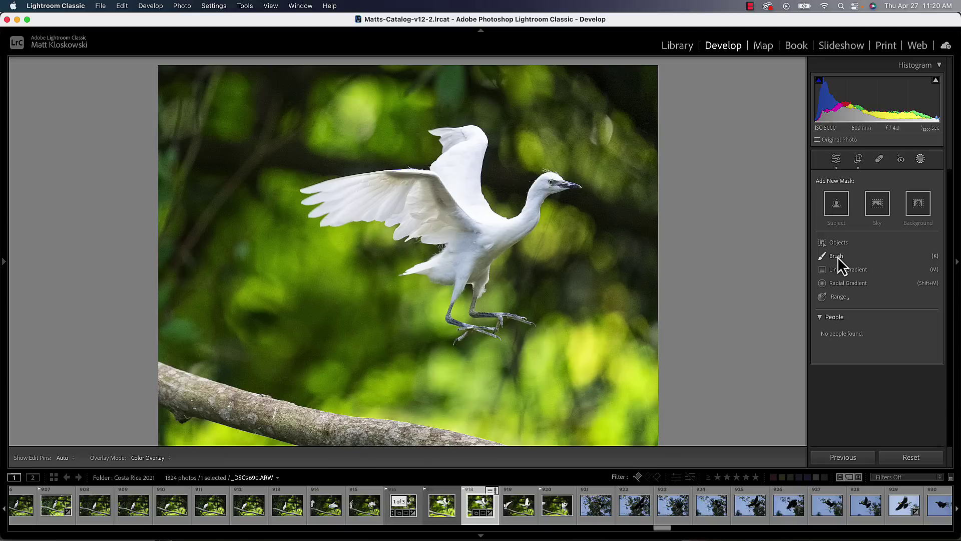
click(837, 256)
drag(578, 156, 591, 142)
Delete the test brush mask, Mask 1, through its options menu.
scroll(879, 326, down, 10)
scroll(881, 326, down, 5)
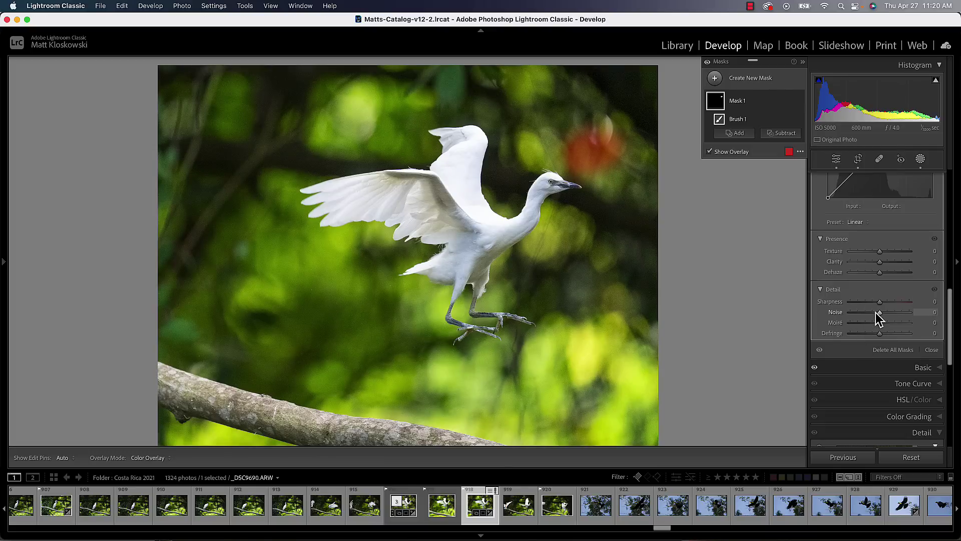
scroll(896, 248, up, 10)
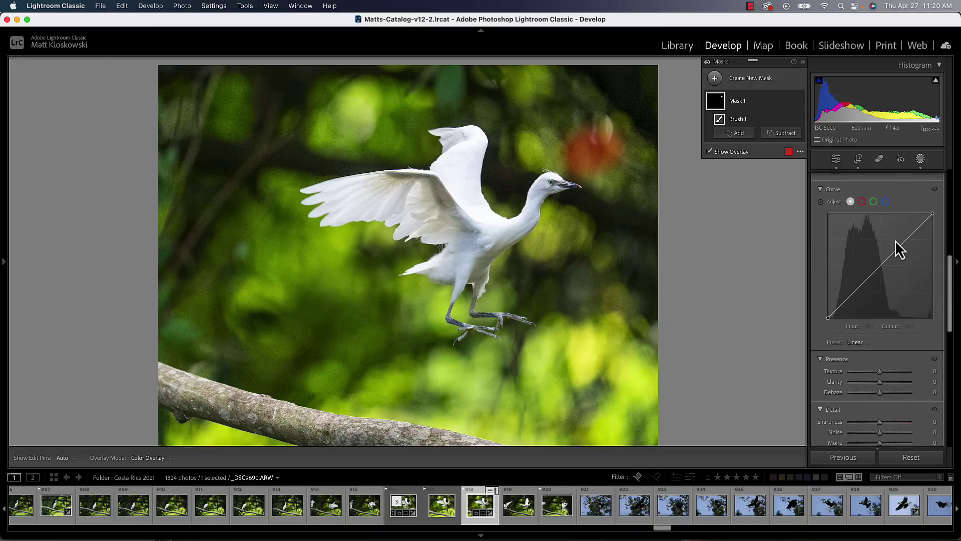
scroll(896, 249, up, 5)
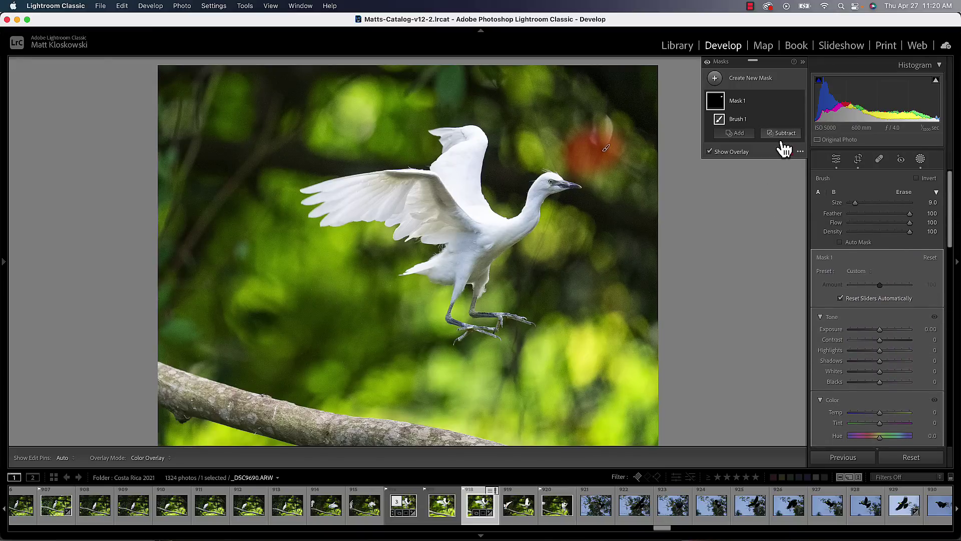
click(790, 101)
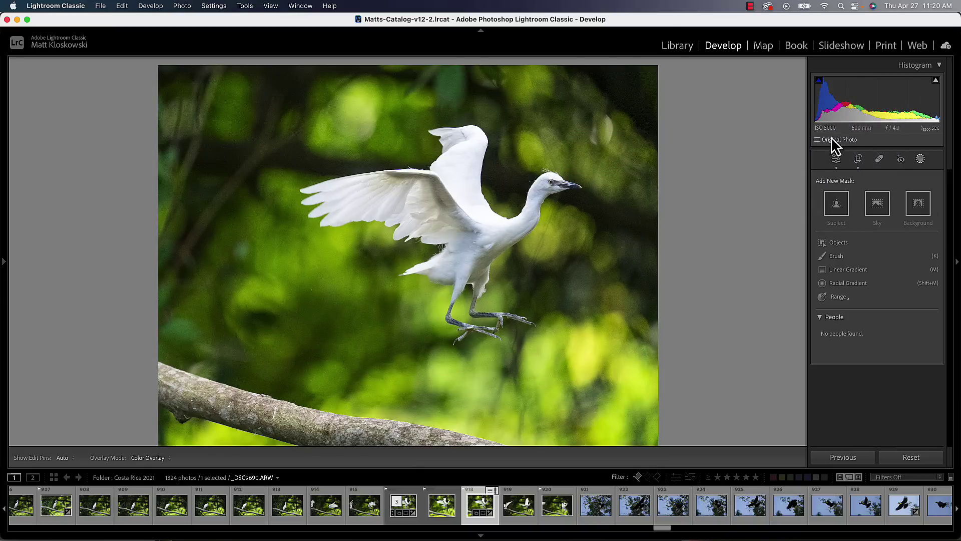
Back in the Edit panels, launch Denoise from the Detail section.
click(837, 159)
scroll(860, 275, down, 3)
click(836, 367)
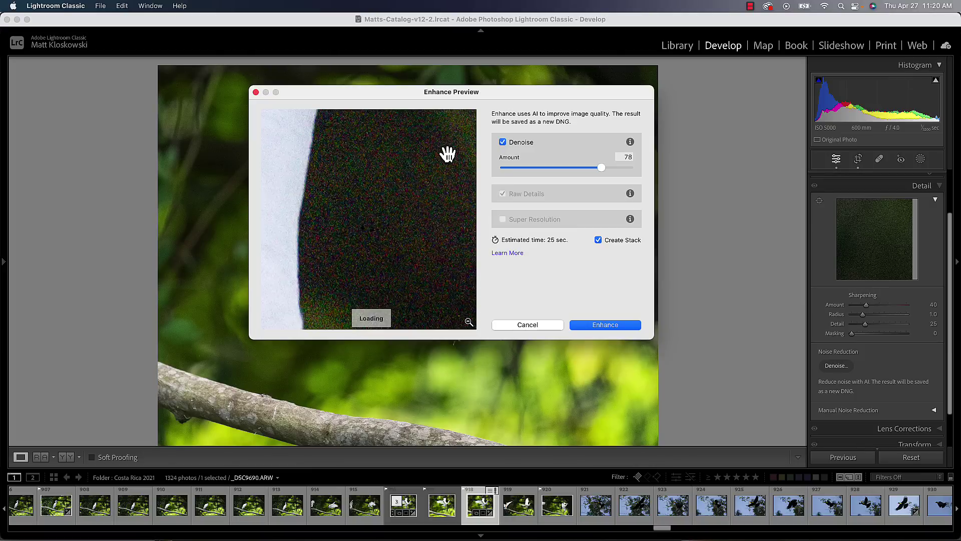
Adjust the Denoise amount between 68 and 71 while checking the egret's head.
drag(596, 169, 584, 171)
click(469, 323)
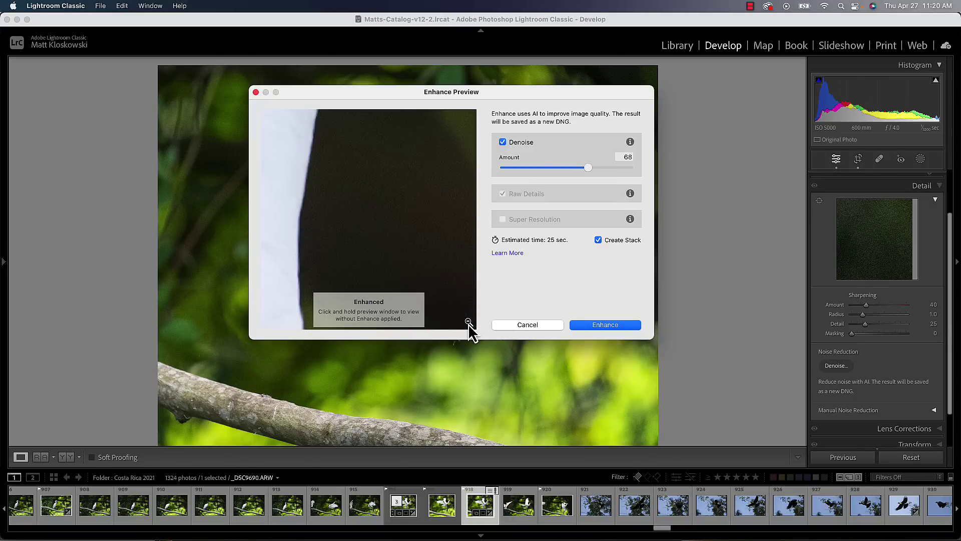
click(437, 180)
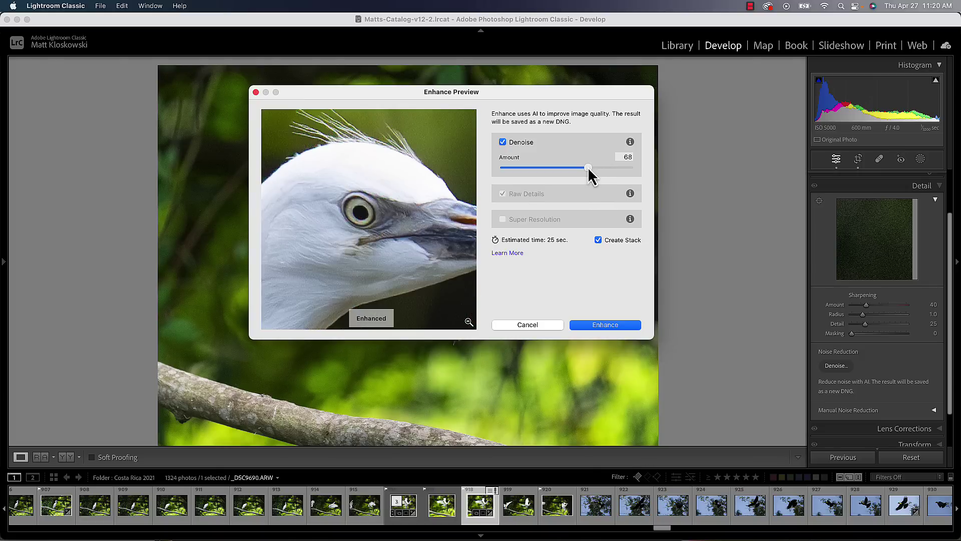
drag(590, 166, 591, 167)
drag(571, 169, 566, 166)
Cancel the enhance preview and select both _DSC9690-Enhanced-NR.dng and the original raw in the filmstrip.
click(527, 324)
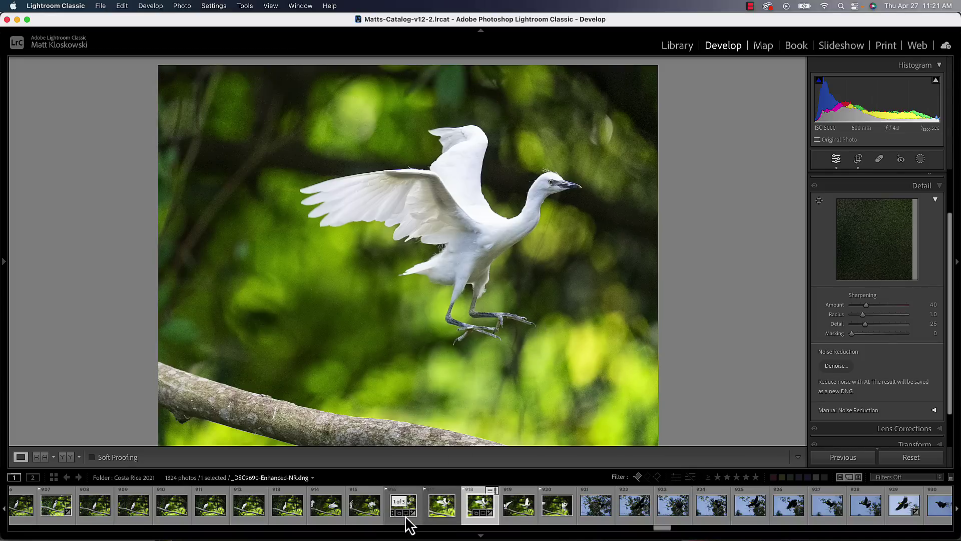
click(410, 510)
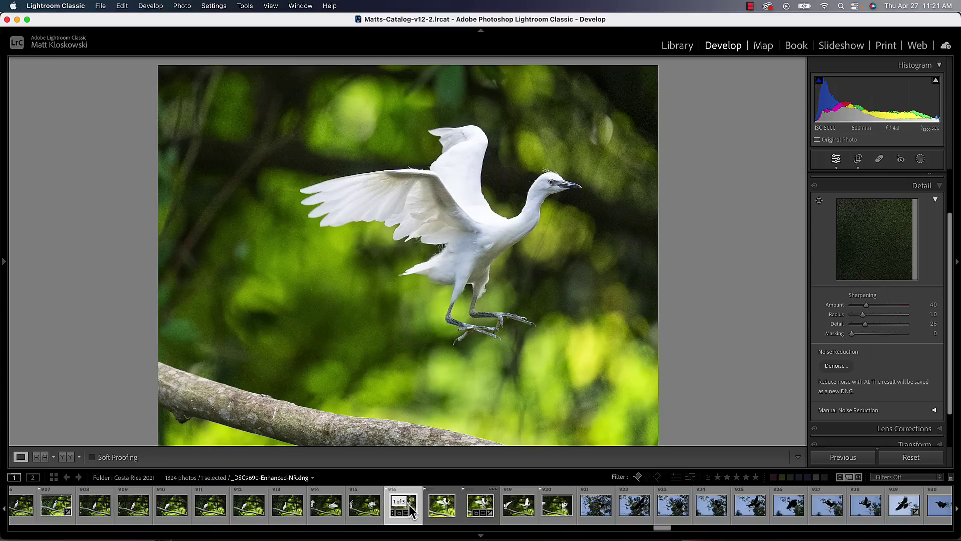
drag(386, 339, 381, 282)
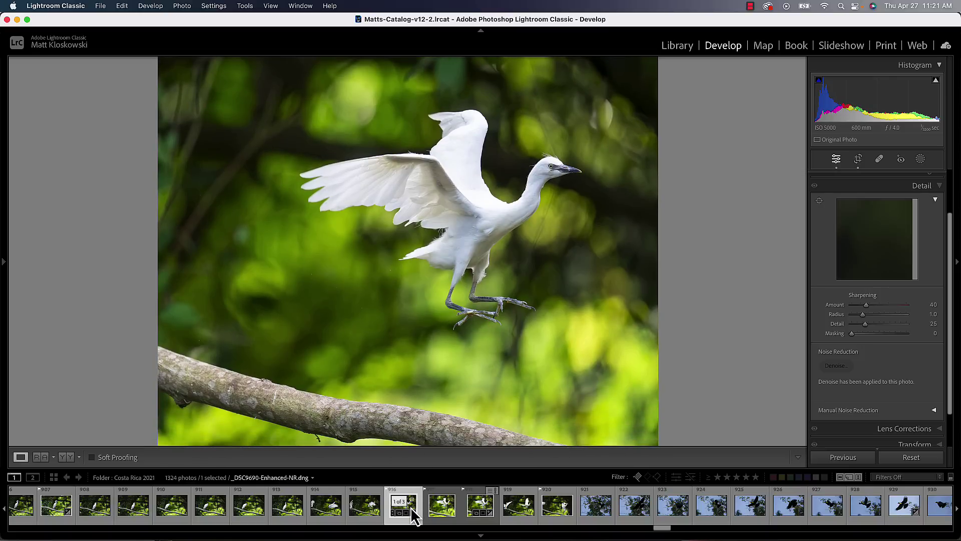
super+click(474, 517)
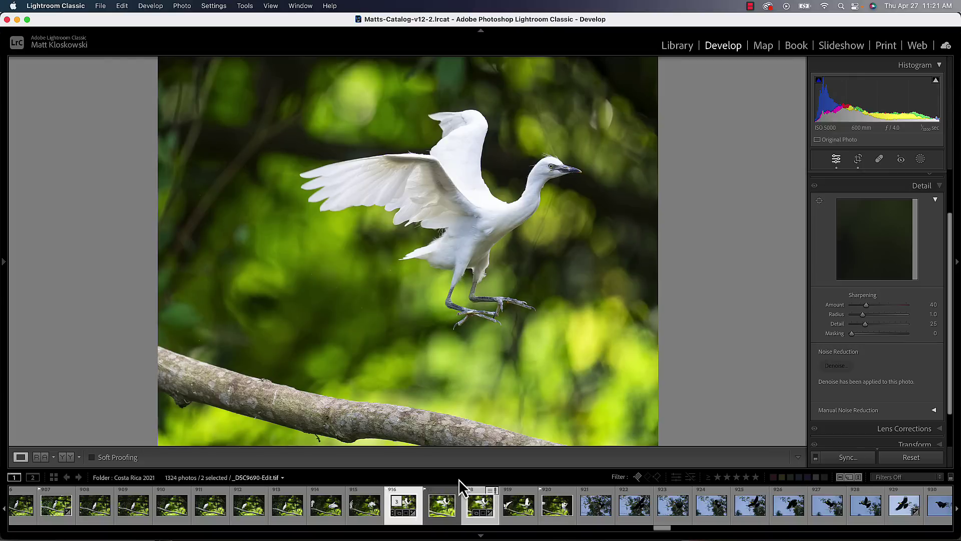
drag(455, 466, 440, 393)
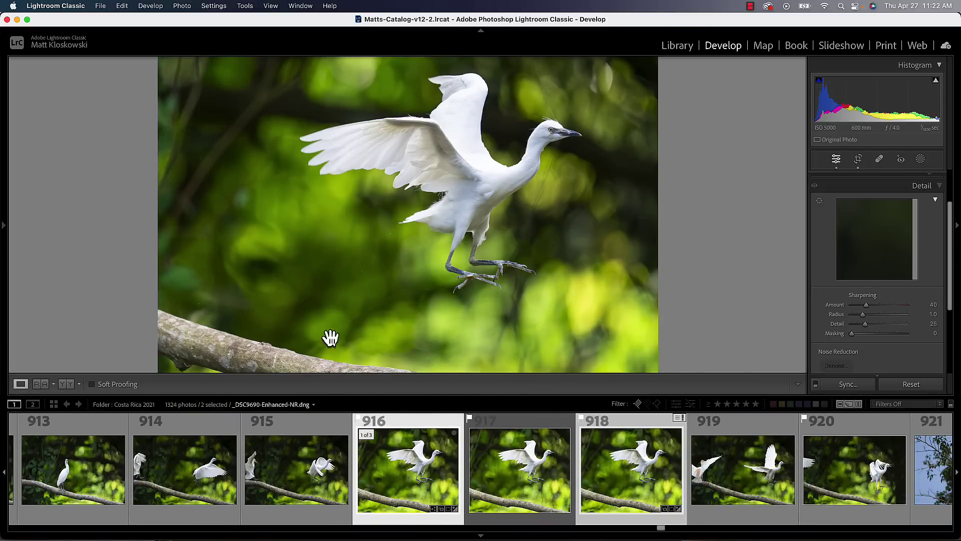
Open both selected photos as layers in Photoshop via Photo > Edit In.
click(181, 6)
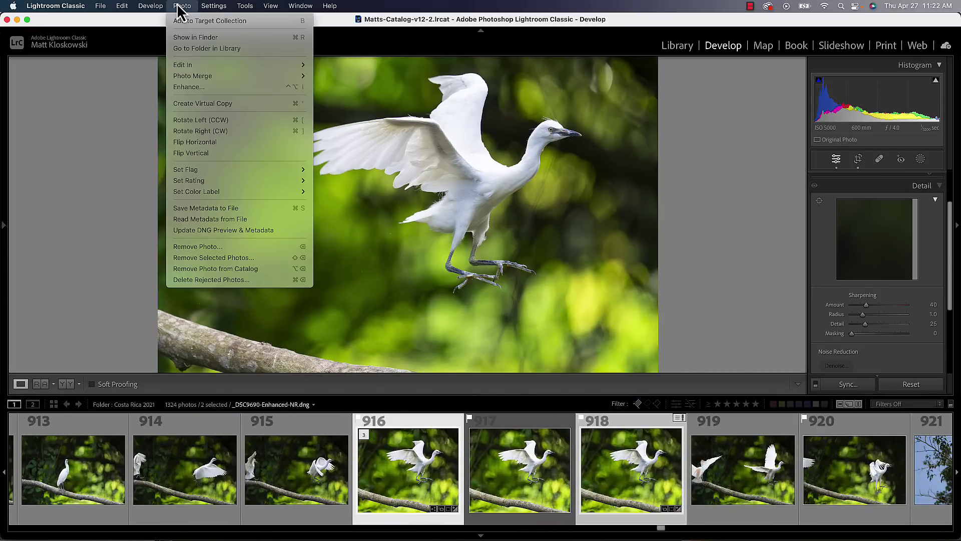
mouse_move(200, 65)
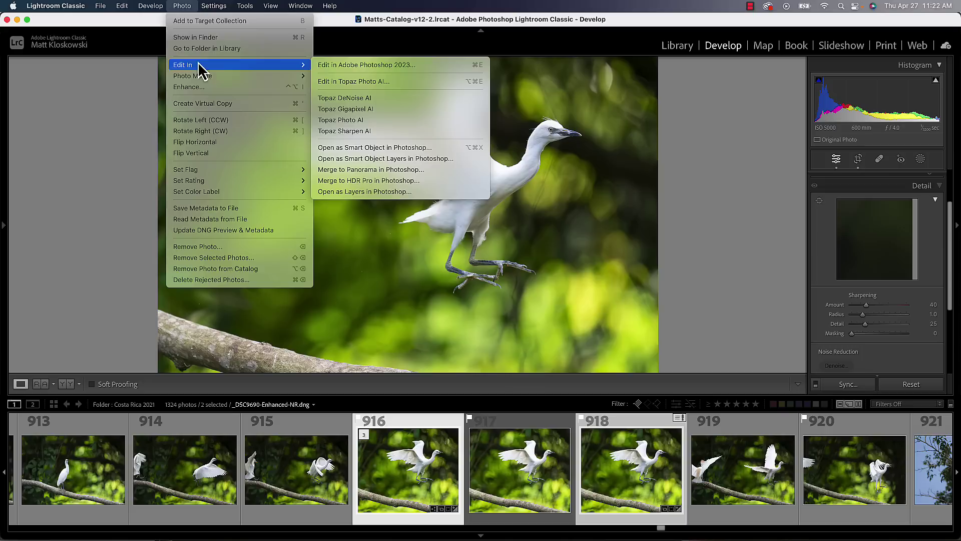
click(369, 191)
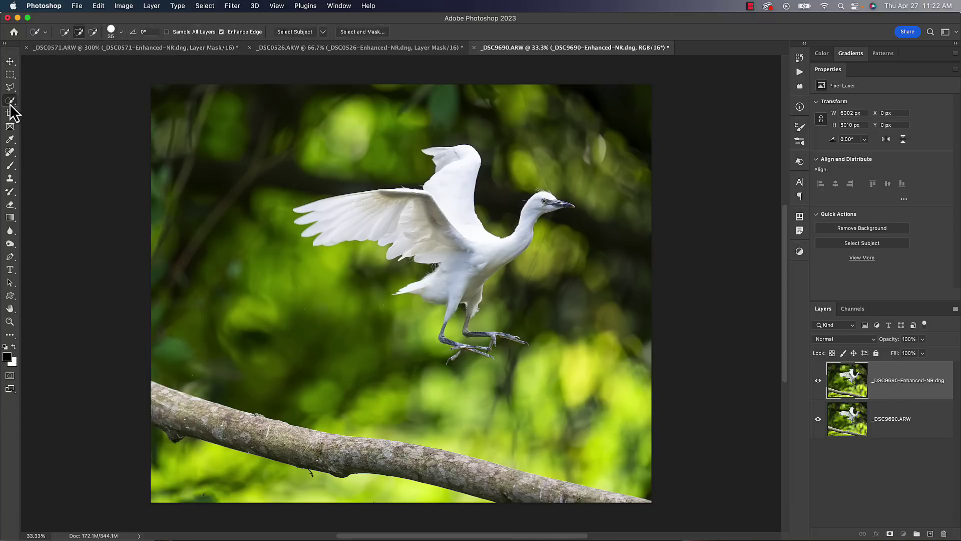
Select the egret with Select Subject using Cloud (Detailed results) mode.
click(203, 7)
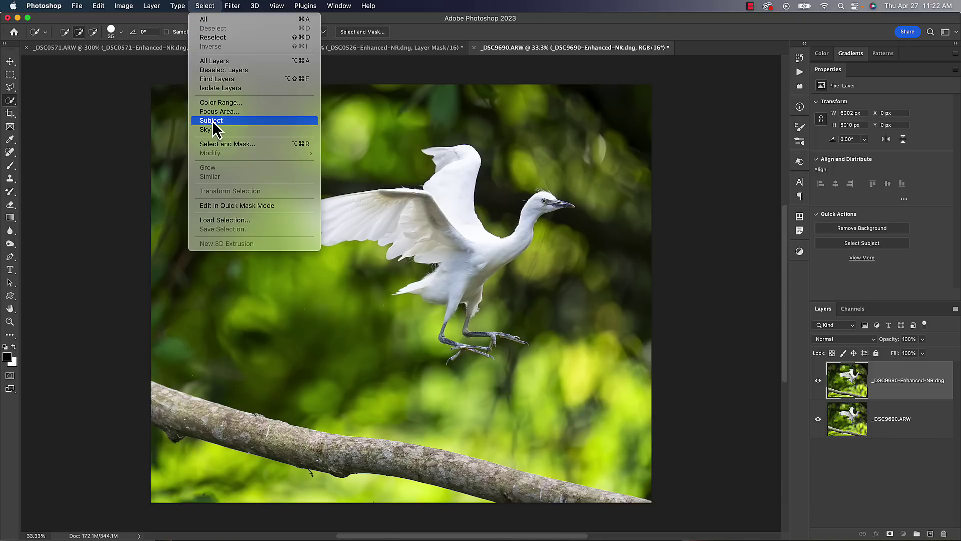
click(383, 16)
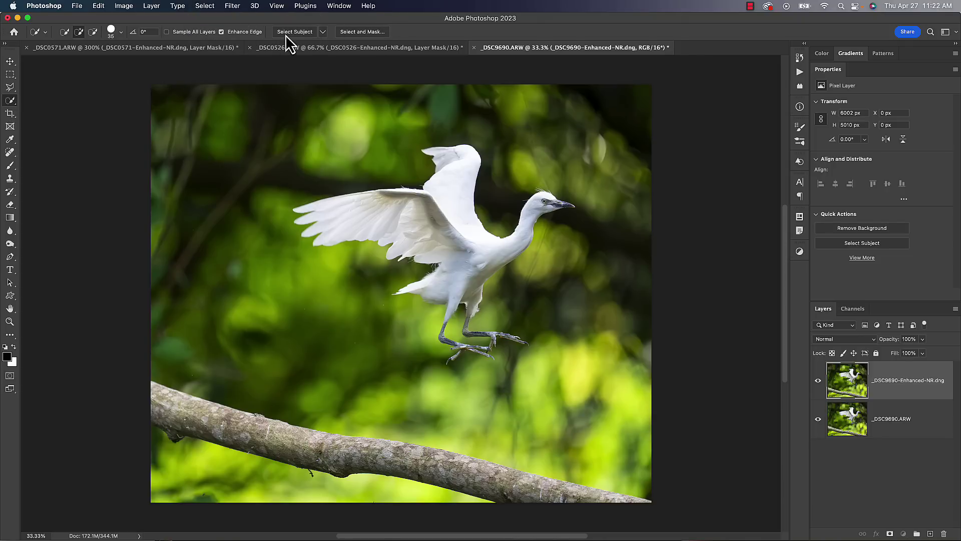
click(323, 31)
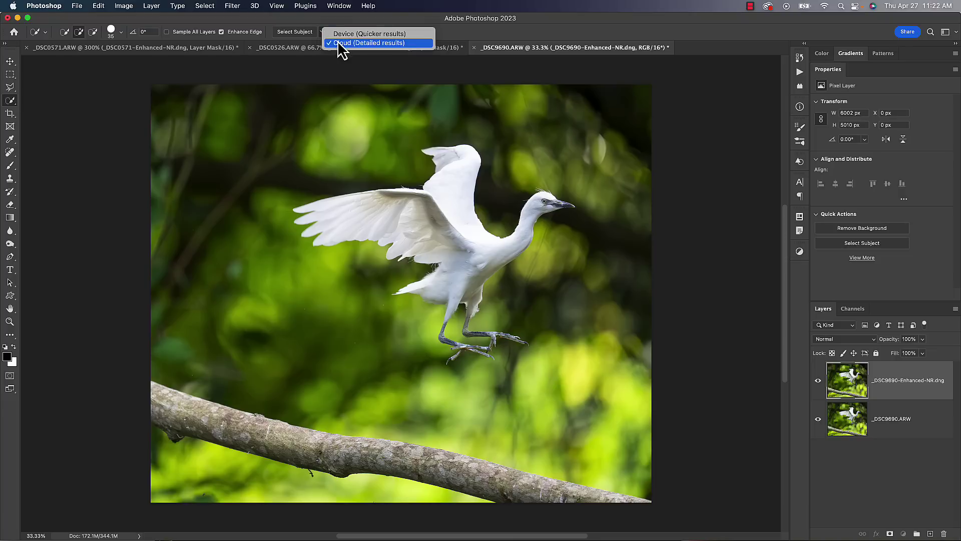
click(340, 44)
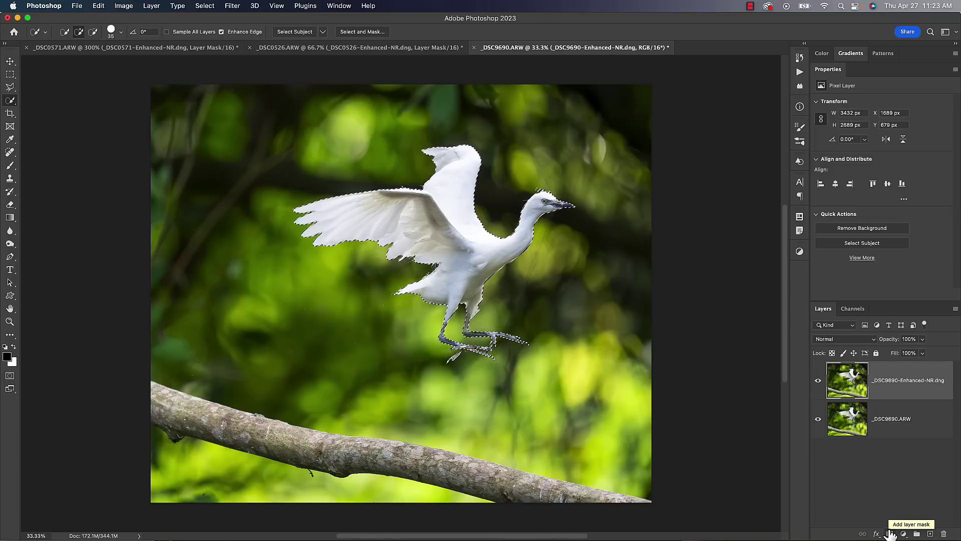
Add a layer mask from the bird selection to the denoised layer, undoing an accidental invert.
click(890, 533)
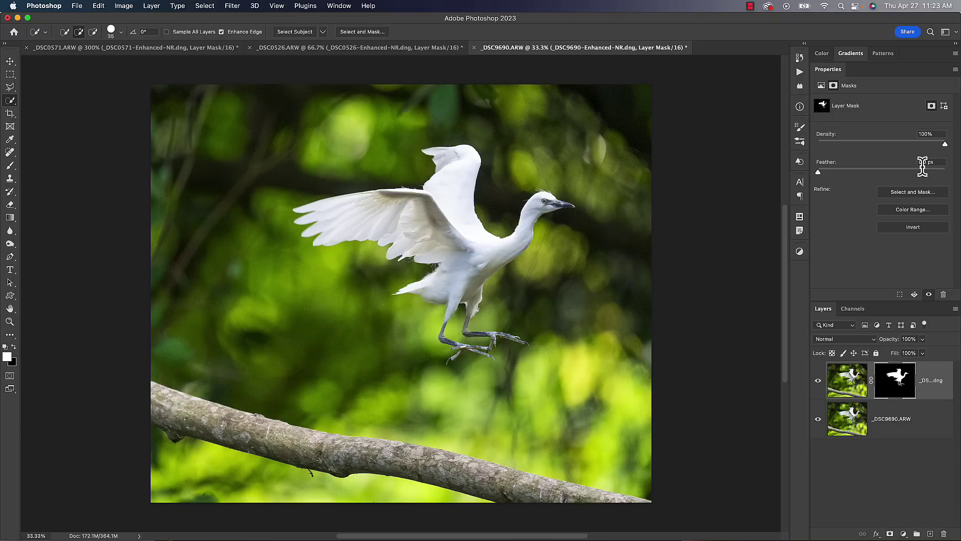
click(912, 228)
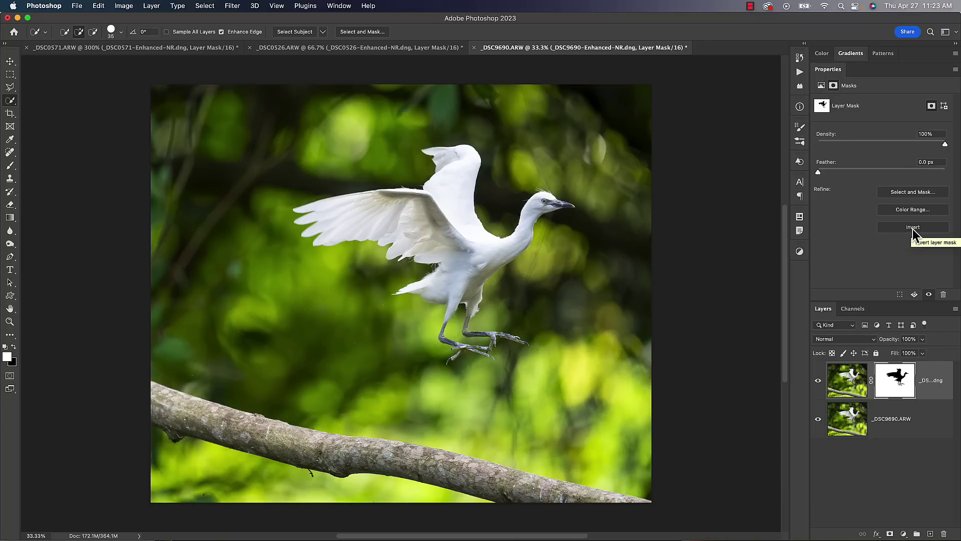
key(super+z)
key(super+z)
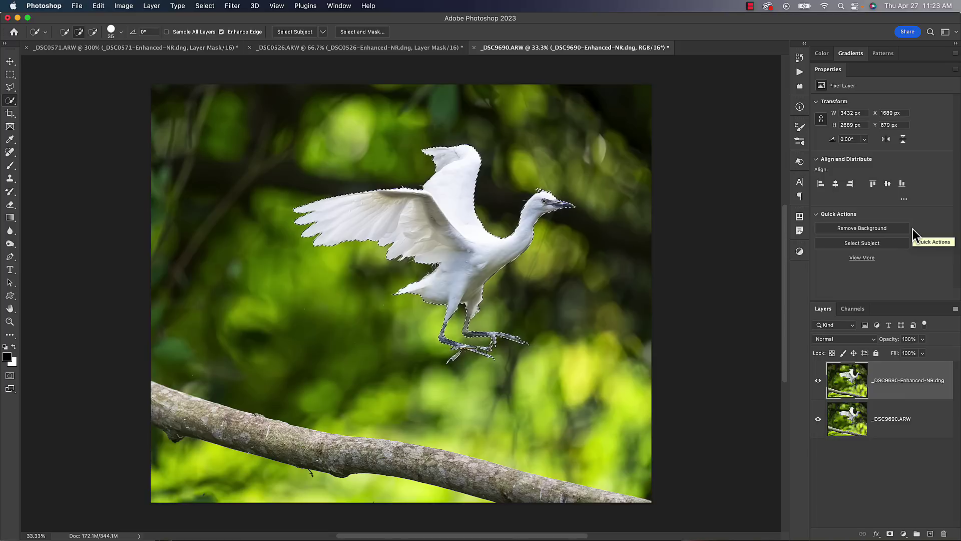
click(891, 534)
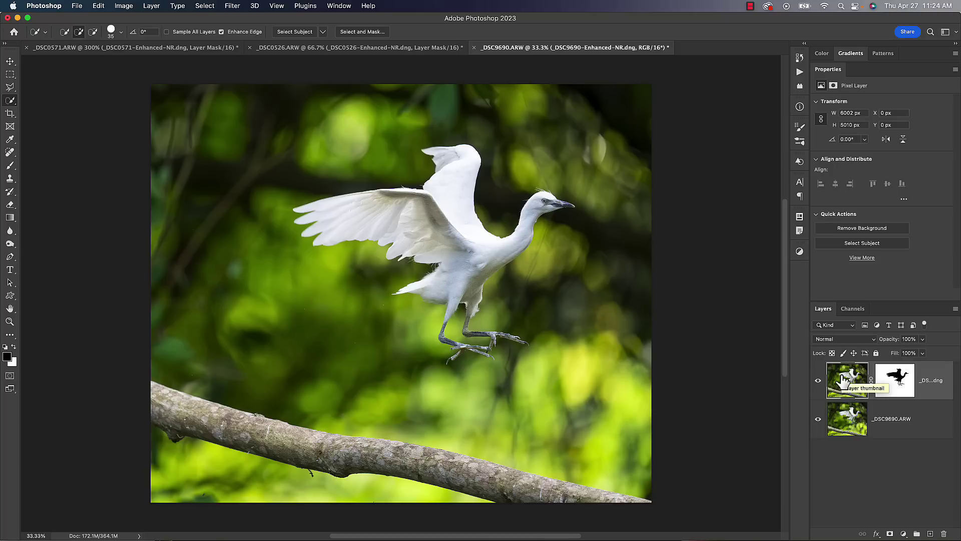
Zoom to 300% on the egret's head and beak, then toggle the denoised layer off and on.
key(v)
key(super+1)
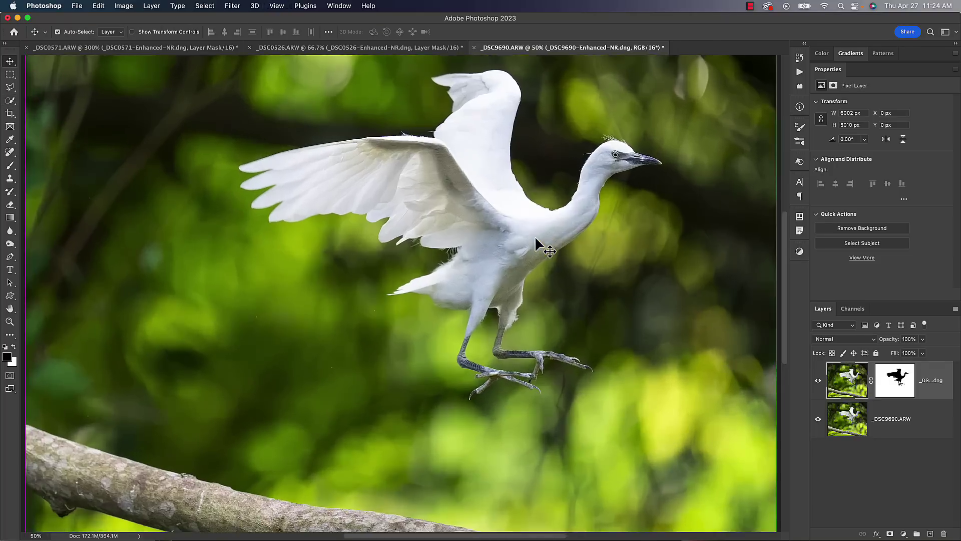
drag(596, 171, 302, 372)
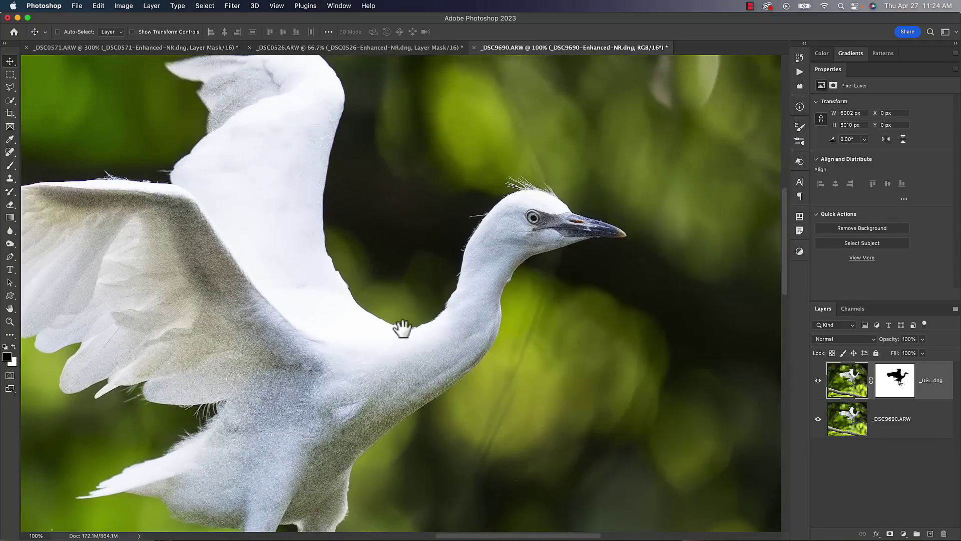
drag(398, 326, 367, 348)
key(super+plus)
key(super+plus)
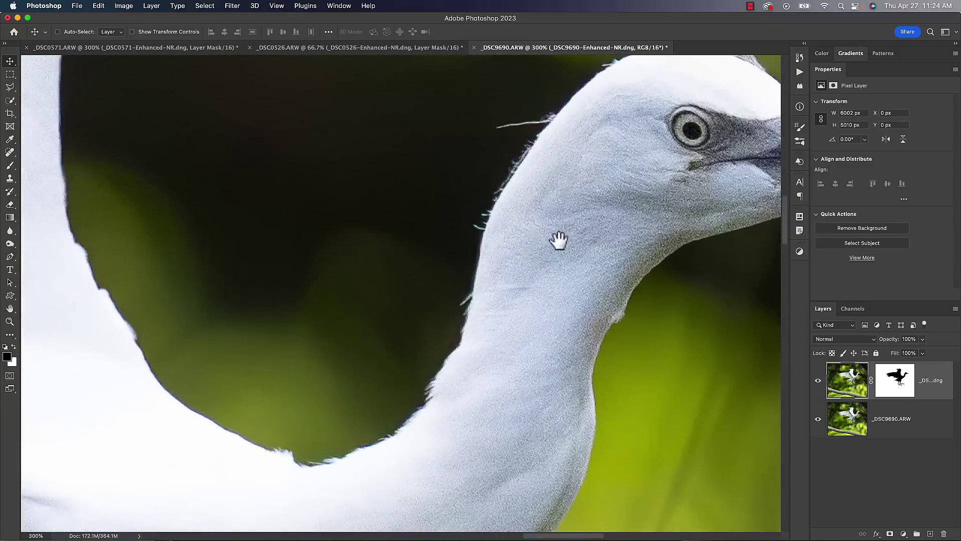
drag(573, 230, 337, 296)
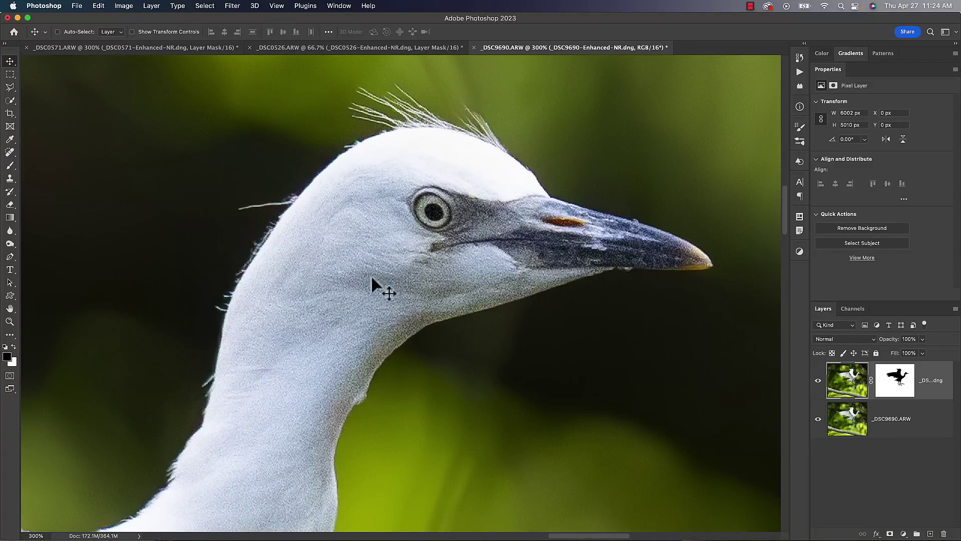
click(817, 382)
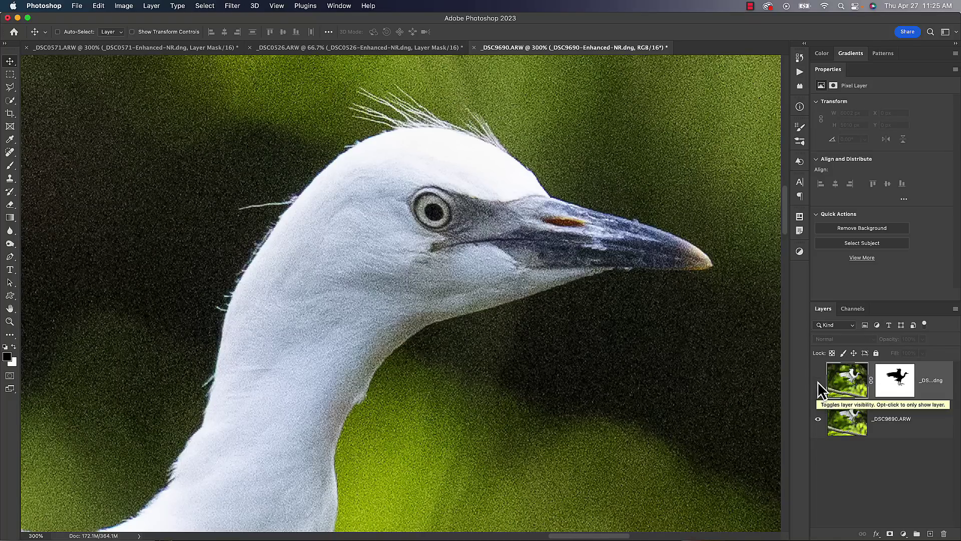
click(818, 382)
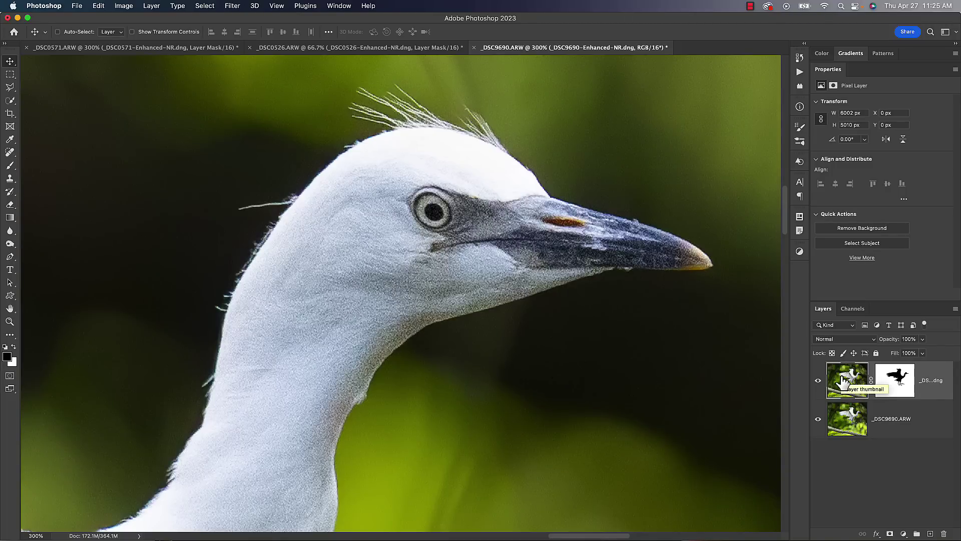
Target the layer mask and sweep its Density through 53%, 100% and 46% down to 0%.
click(892, 384)
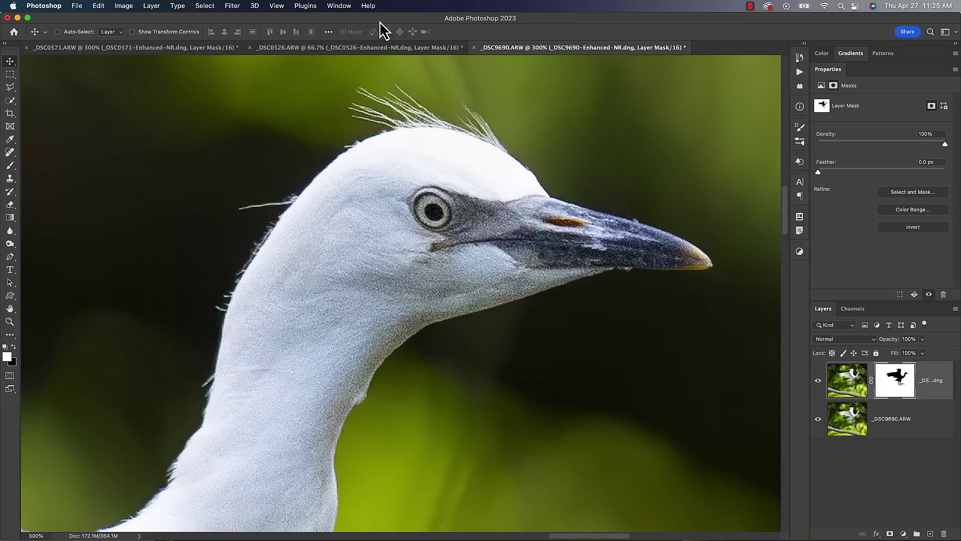
click(339, 6)
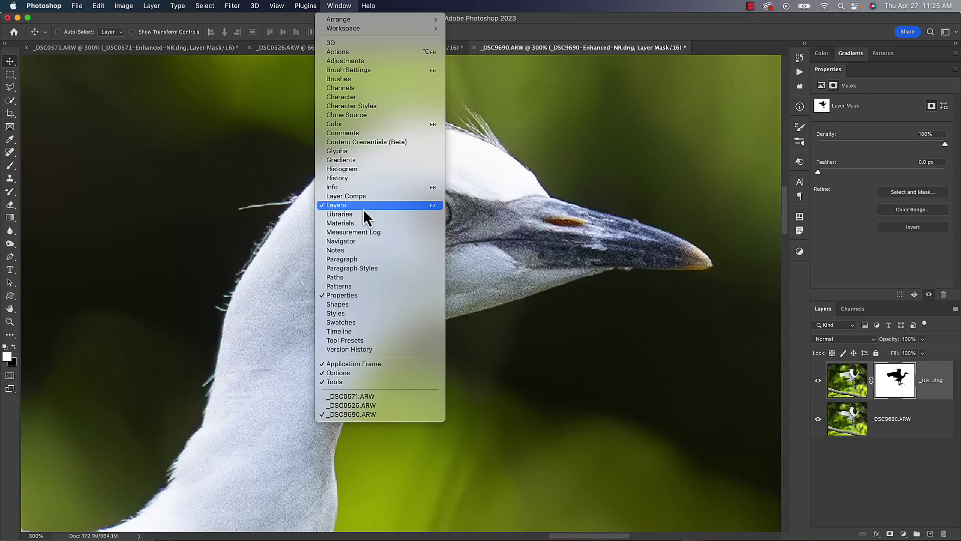
click(334, 7)
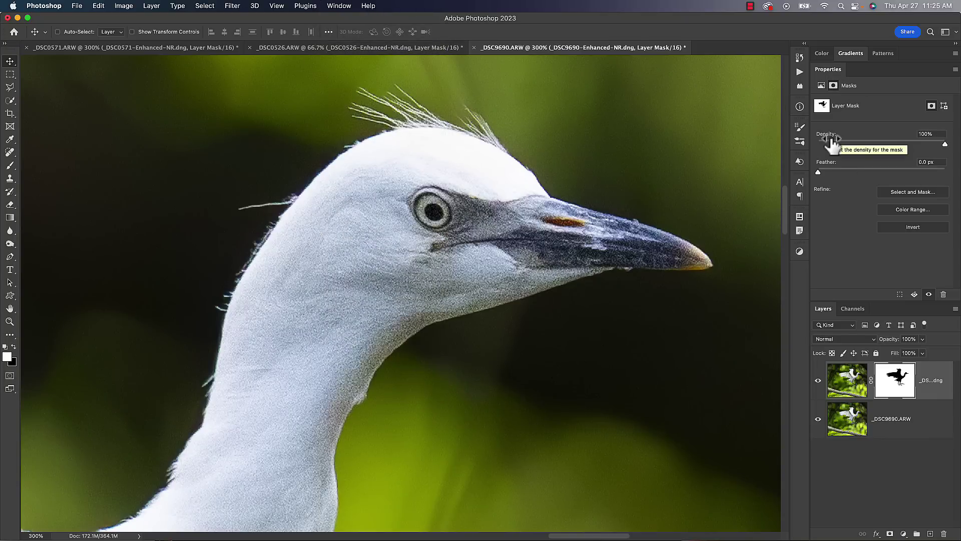
drag(945, 146, 886, 149)
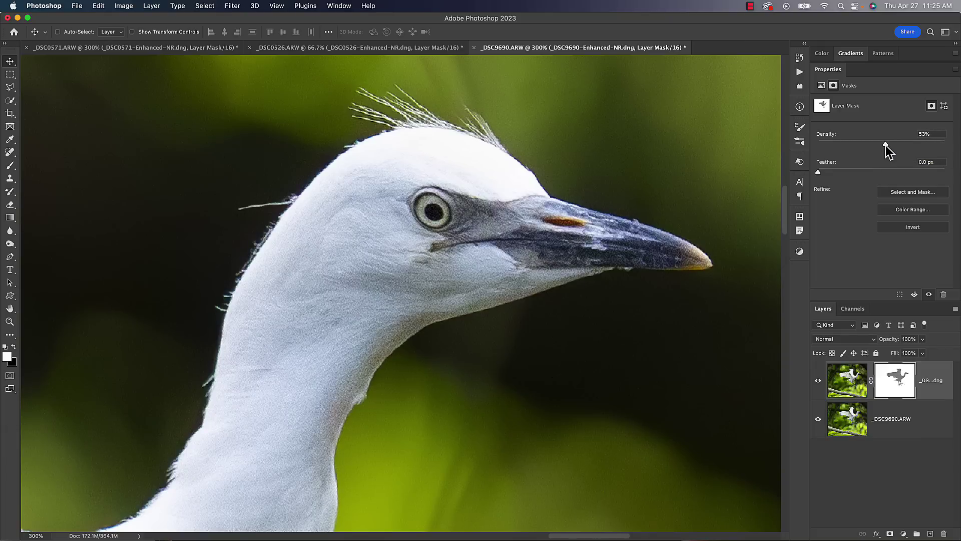
drag(886, 151, 956, 138)
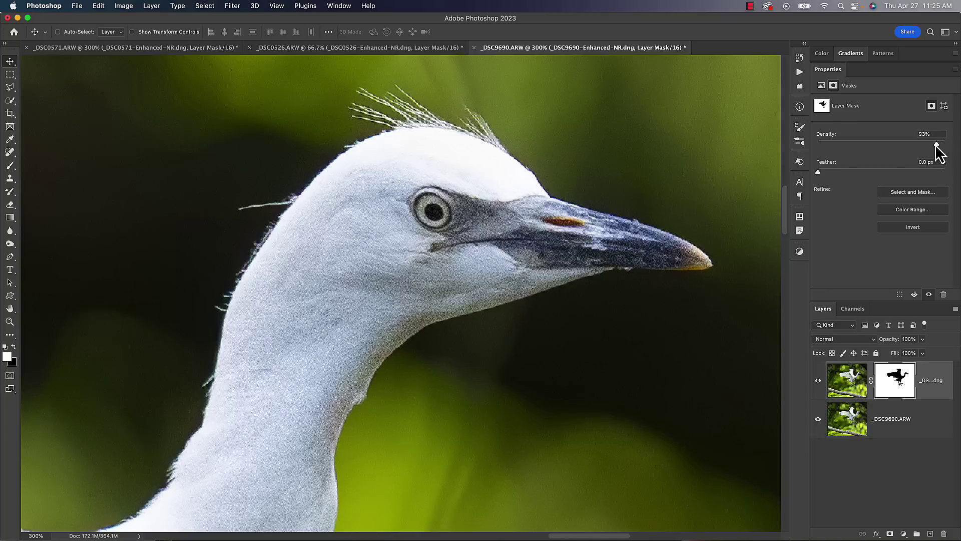
drag(934, 145, 876, 145)
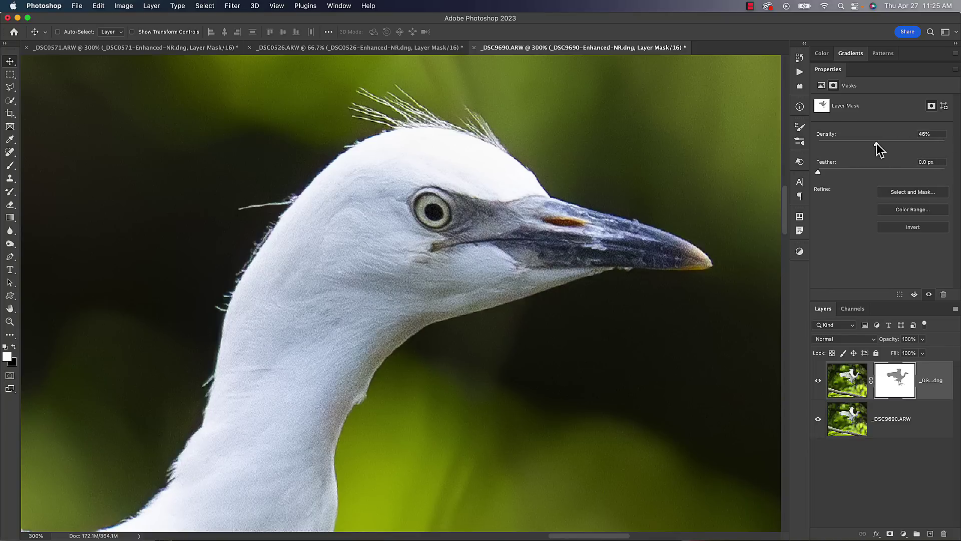
drag(876, 144, 766, 149)
Compare mask Density at 100%, 46% and 0%, settling at 44%.
drag(818, 144, 956, 138)
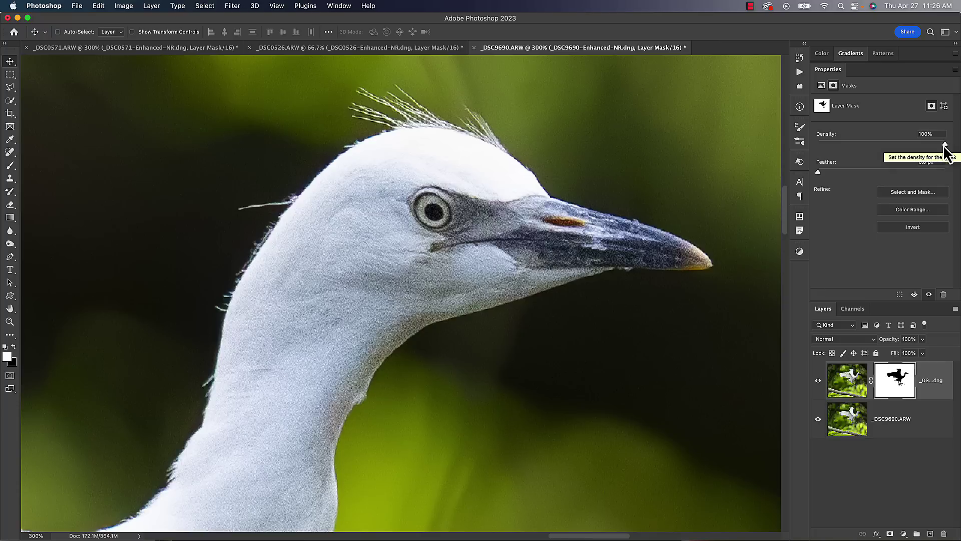
drag(945, 145, 880, 144)
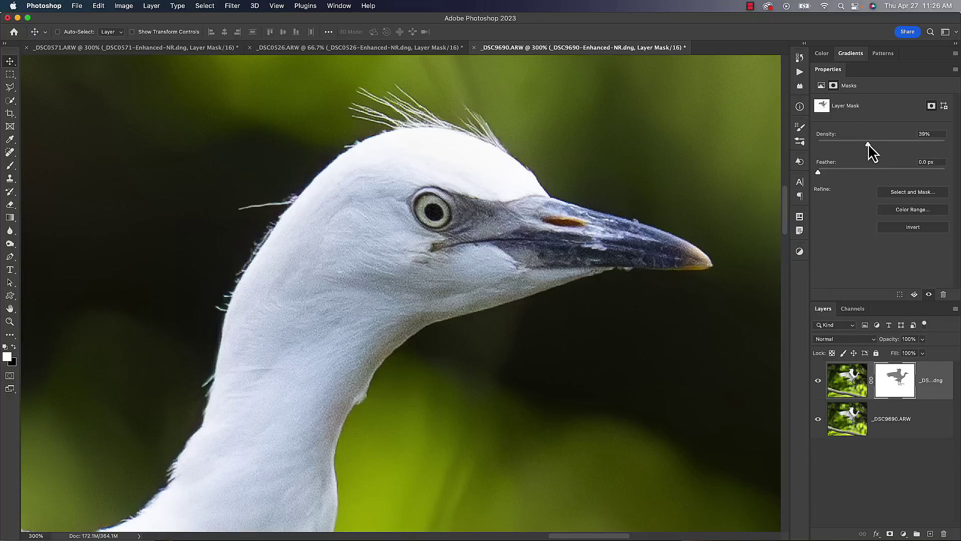
drag(869, 145, 774, 150)
mouse_move(865, 141)
mouse_down()
mouse_move(885, 140)
mouse_move(873, 143)
mouse_up()
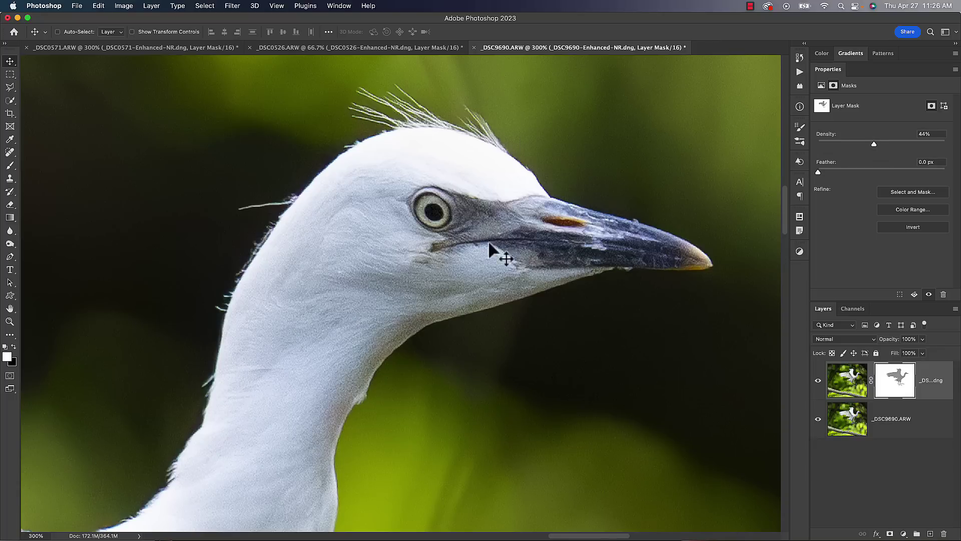
Select the denoised layer itself and set its opacity to 90%.
click(846, 383)
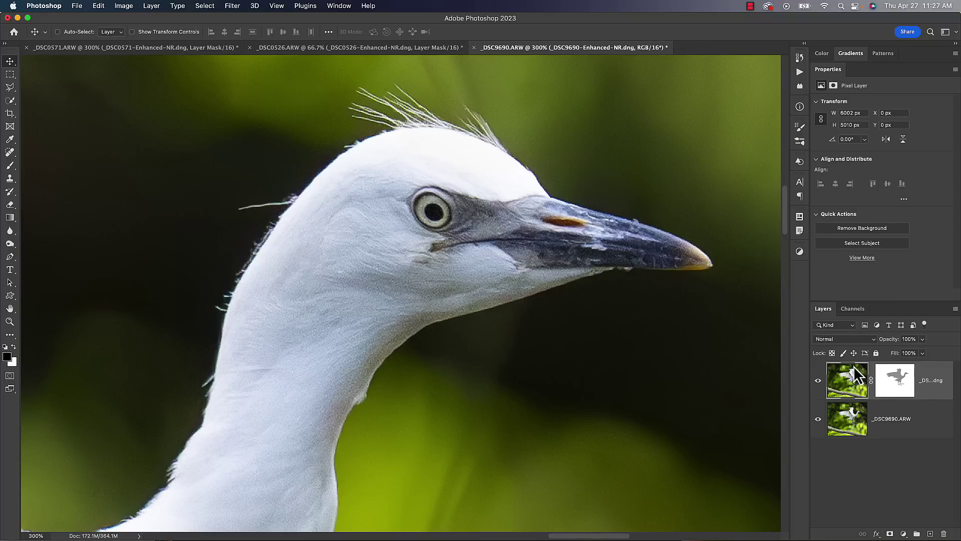
drag(890, 341, 888, 345)
Zoom out to 50% on the whole egret and toggle the denoised layer off and back on.
key(super+minus)
key(super+minus)
key(super+minus)
scroll(630, 191, left, 5)
key(super+minus)
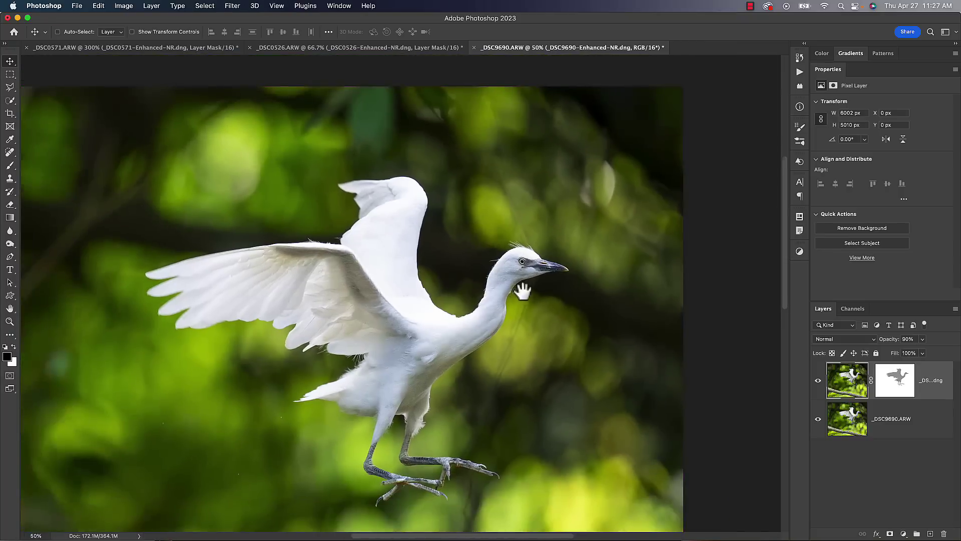
scroll(624, 242, left, 3)
scroll(625, 242, down, 1)
click(818, 381)
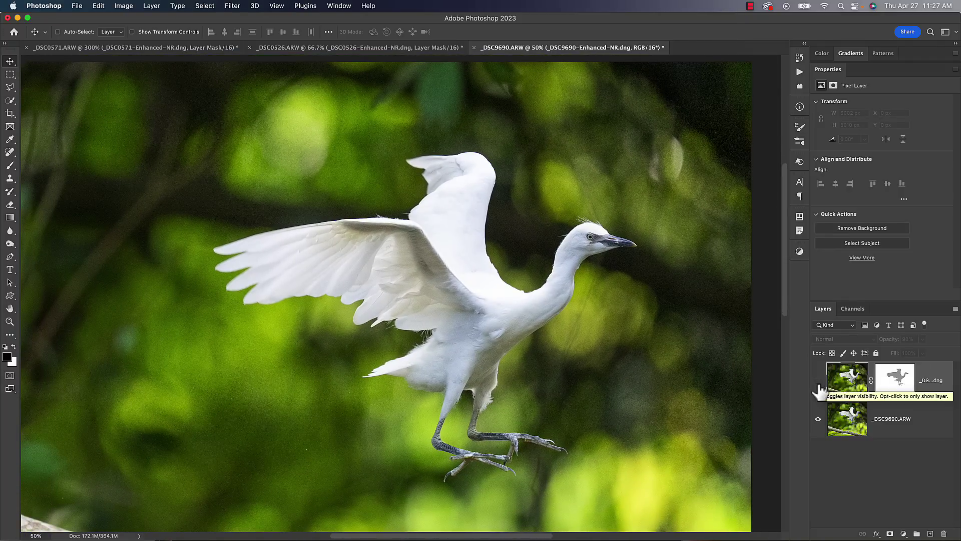
click(819, 383)
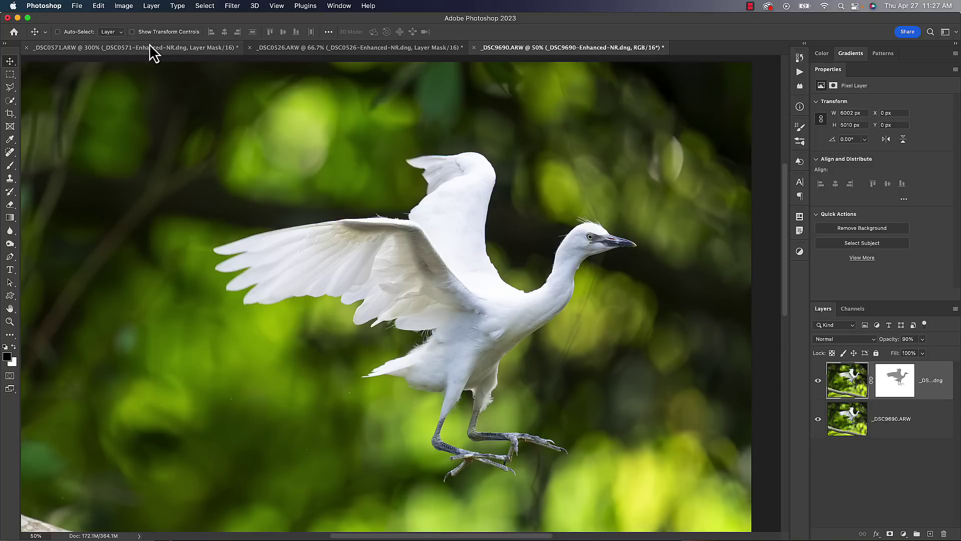
Save the egret composite with its masked 90%-opacity denoised layer via File > Save.
click(76, 6)
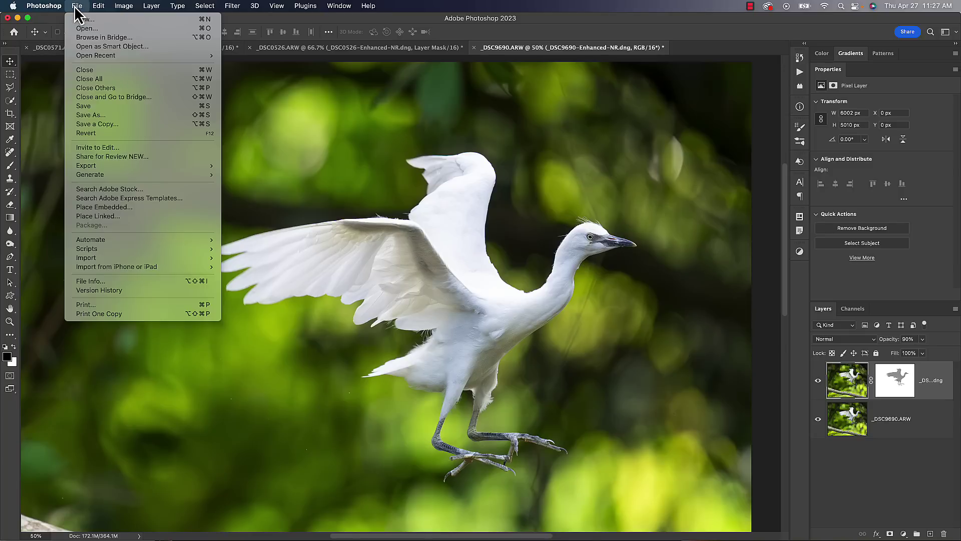
click(93, 107)
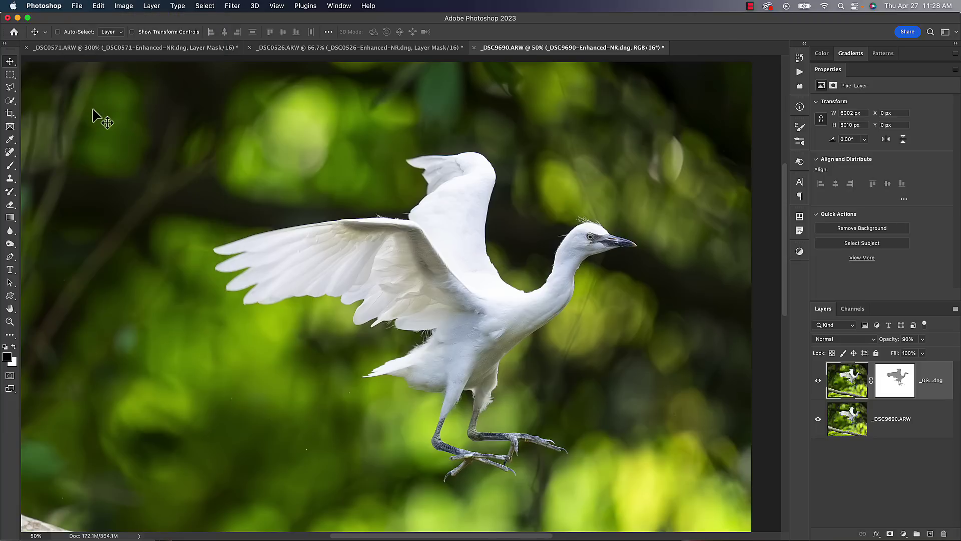